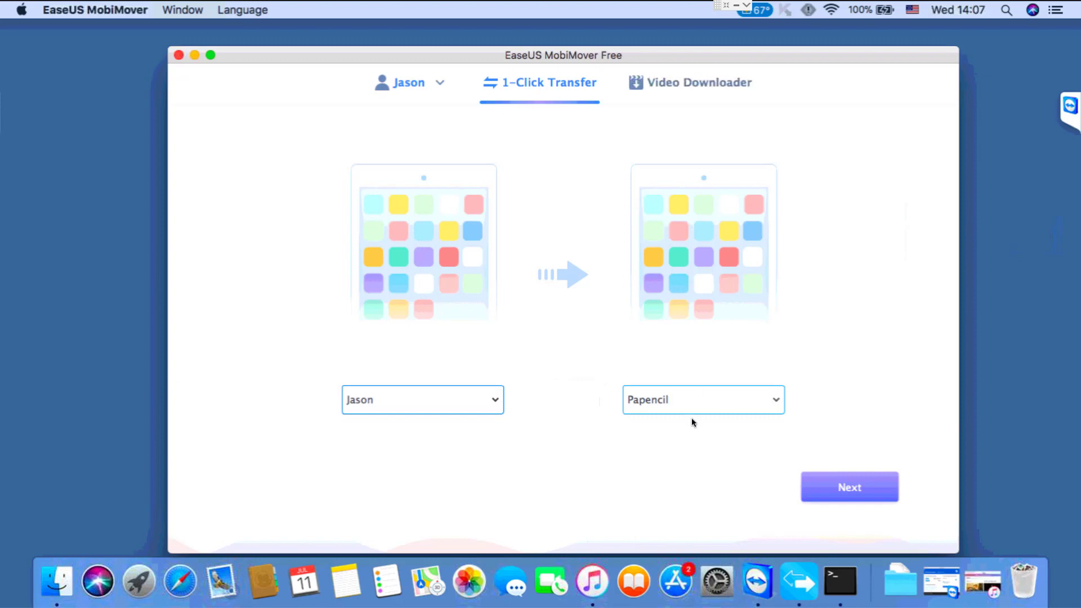
Try the Mac desktop as both the transfer destination and the transfer source.
click(777, 401)
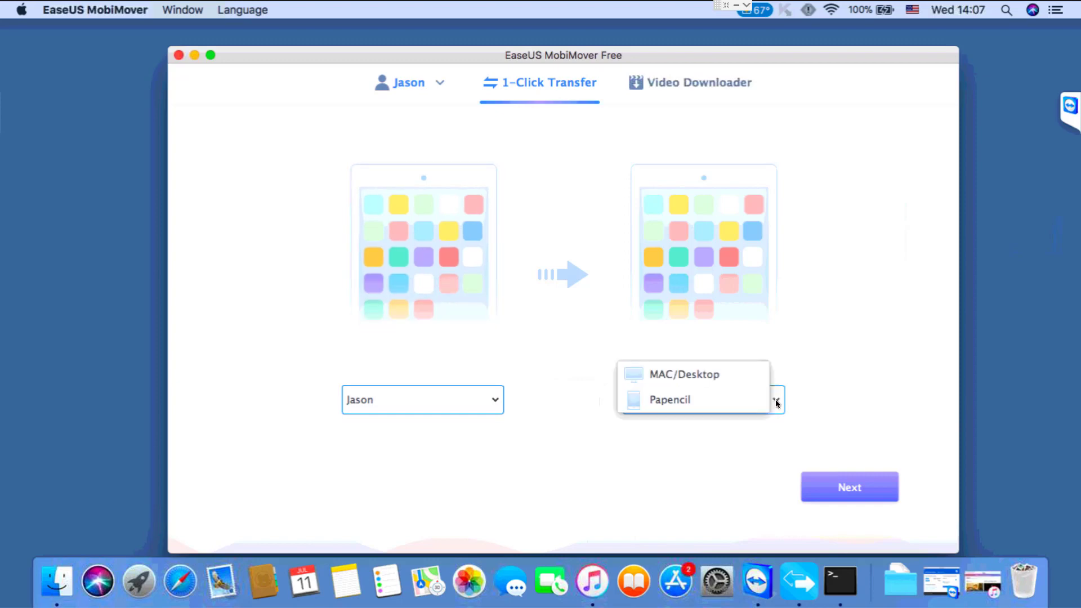
click(703, 374)
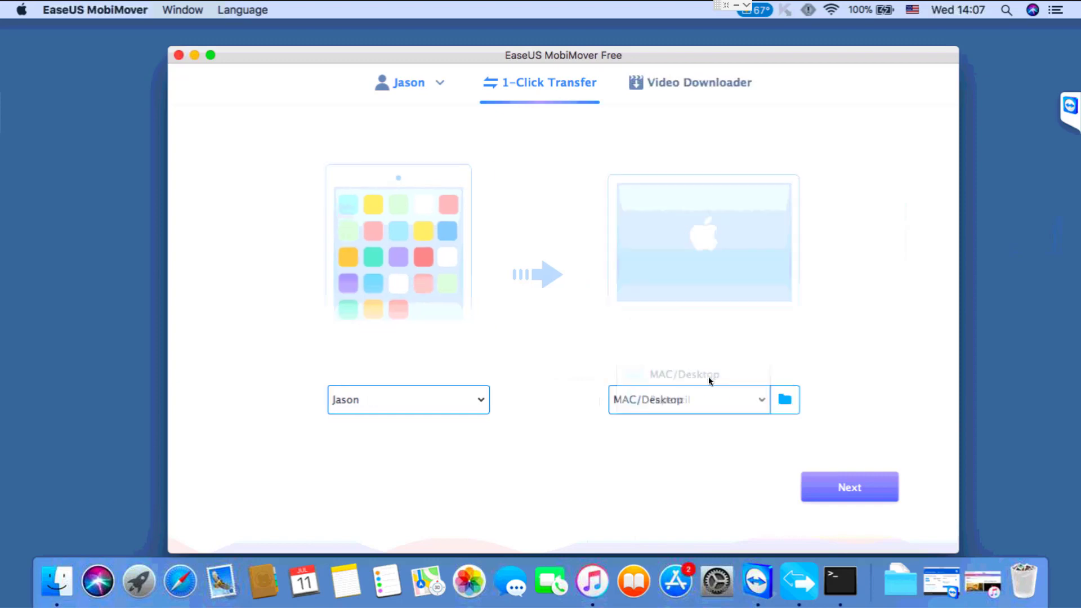
click(479, 402)
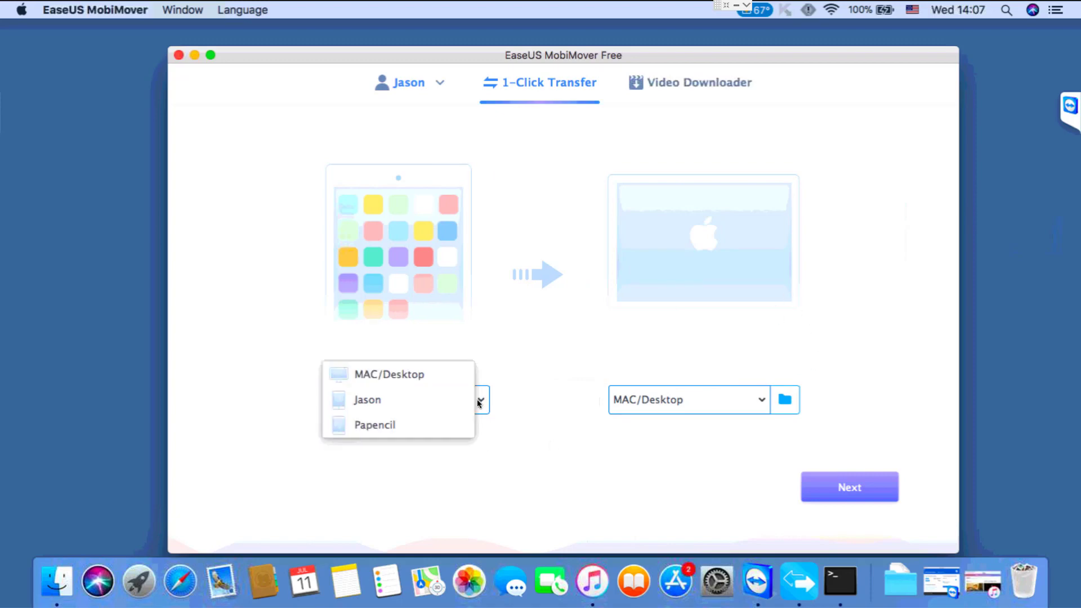
click(382, 375)
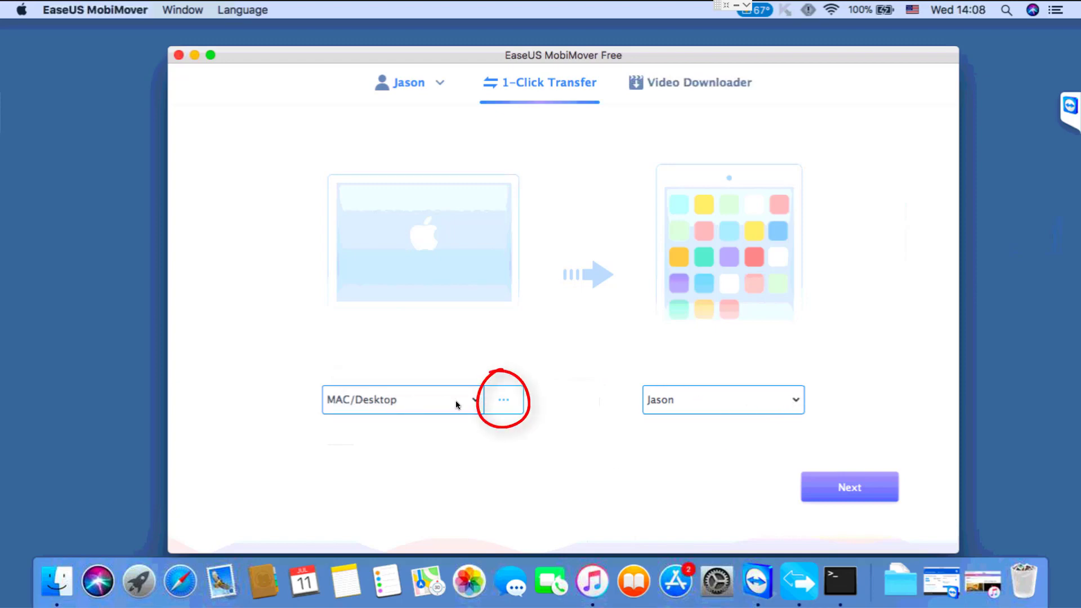
Set Papencil as the source with Jason as the destination and continue to data selection.
click(476, 401)
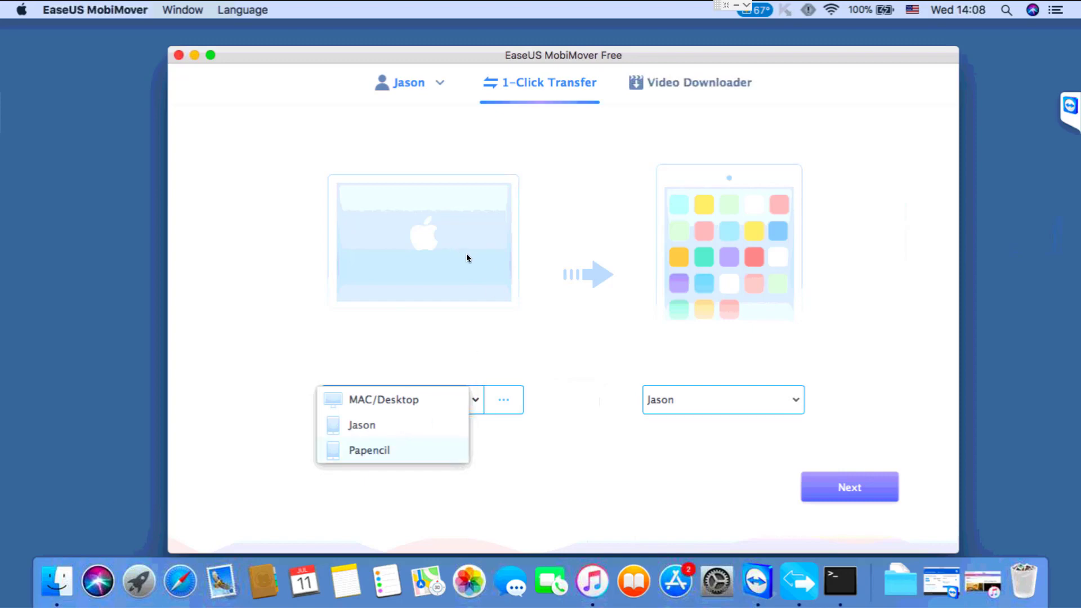
key(Return)
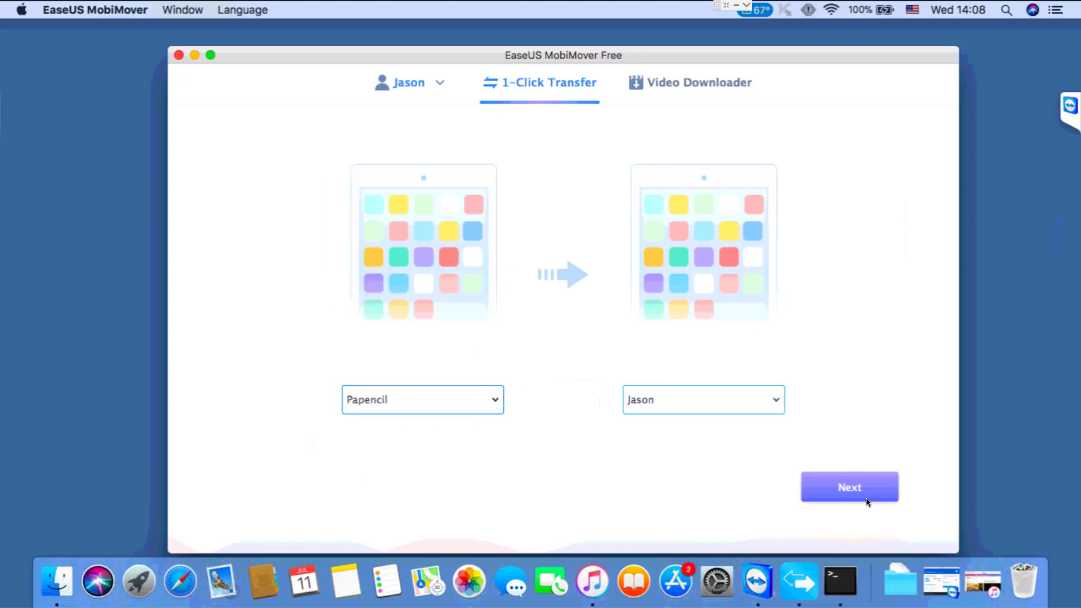
click(865, 494)
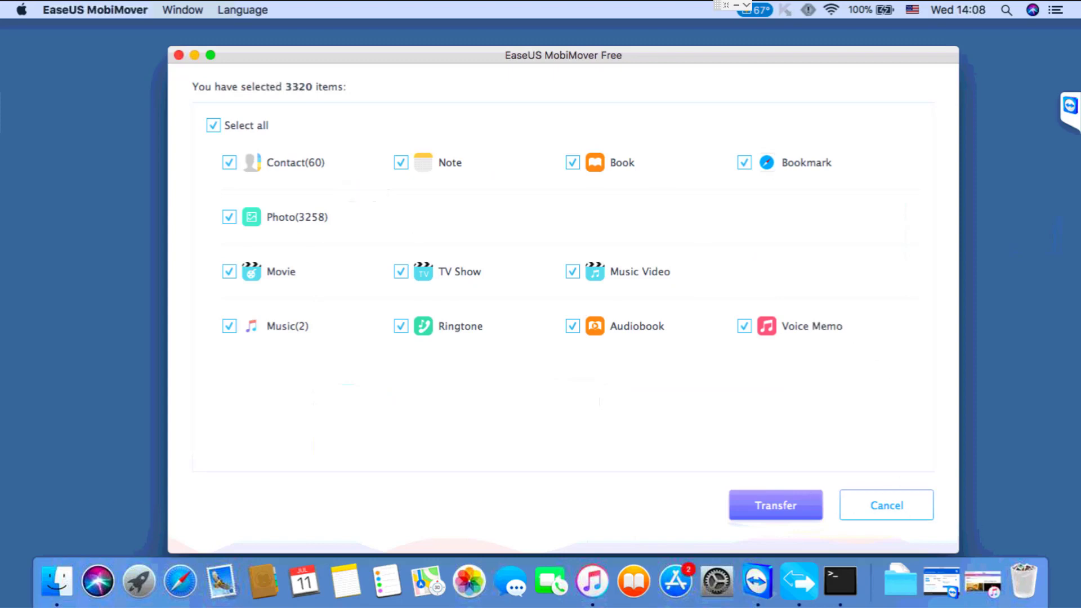
Cancel the item selection to return to the 1-Click Transfer screen.
click(887, 505)
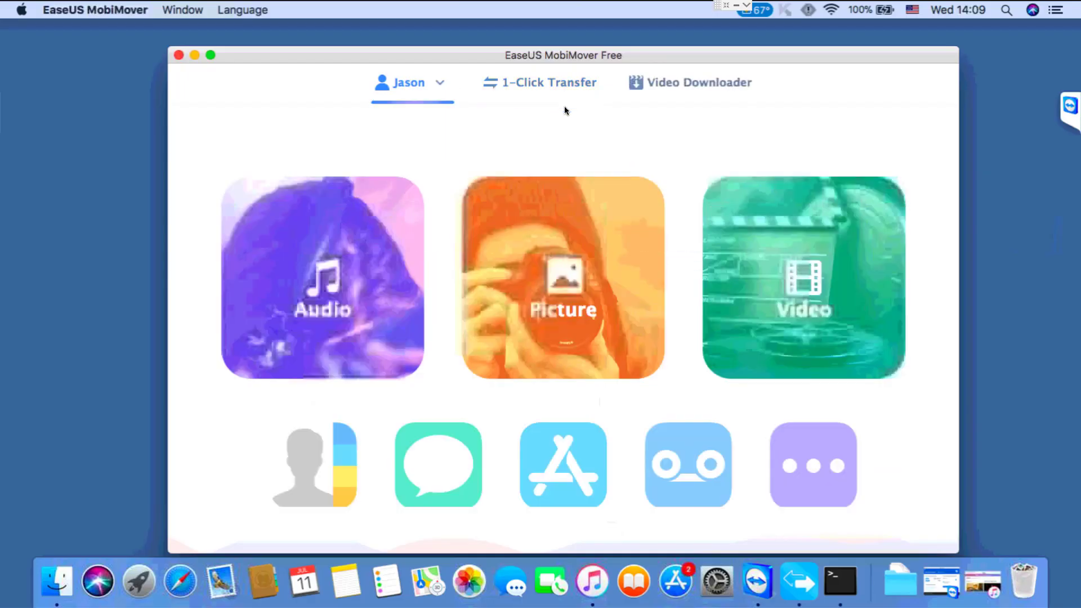
Preview the Audio, Picture, Video and Contact subcategories on the Jason device.
click(310, 272)
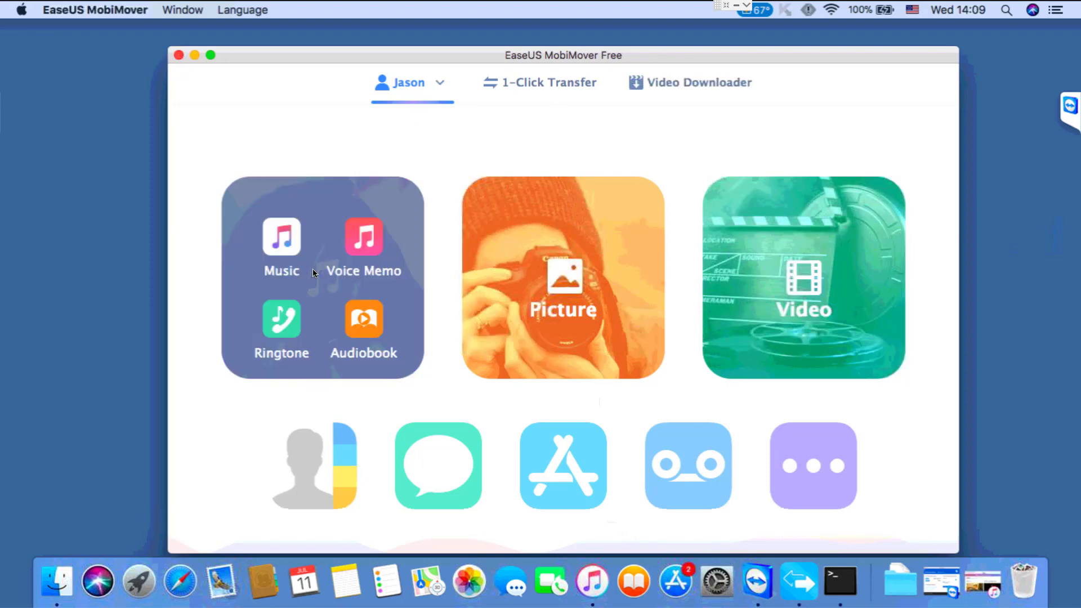
click(568, 292)
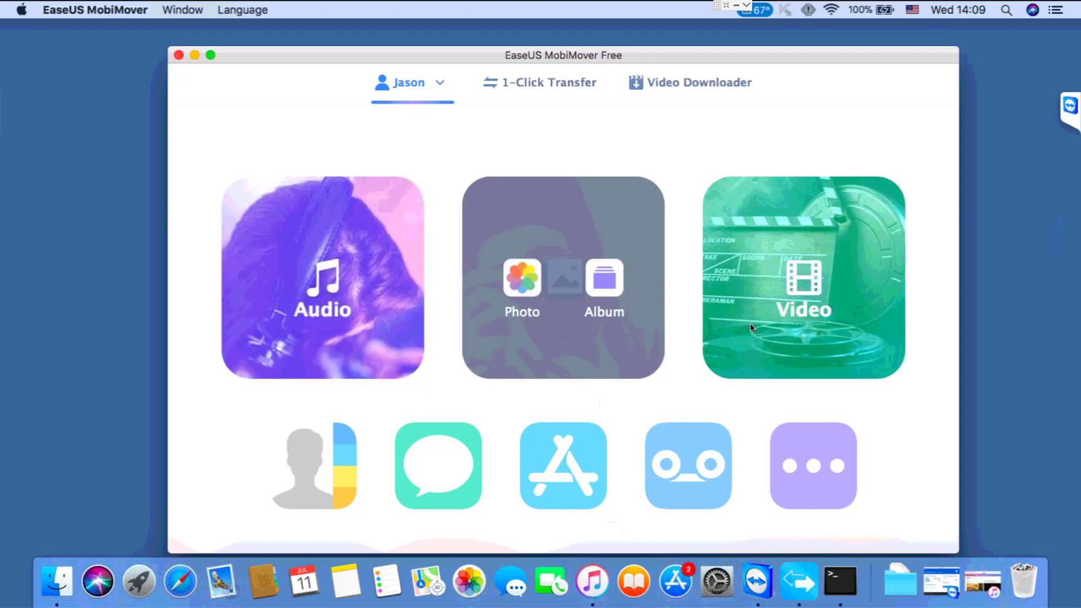
click(831, 296)
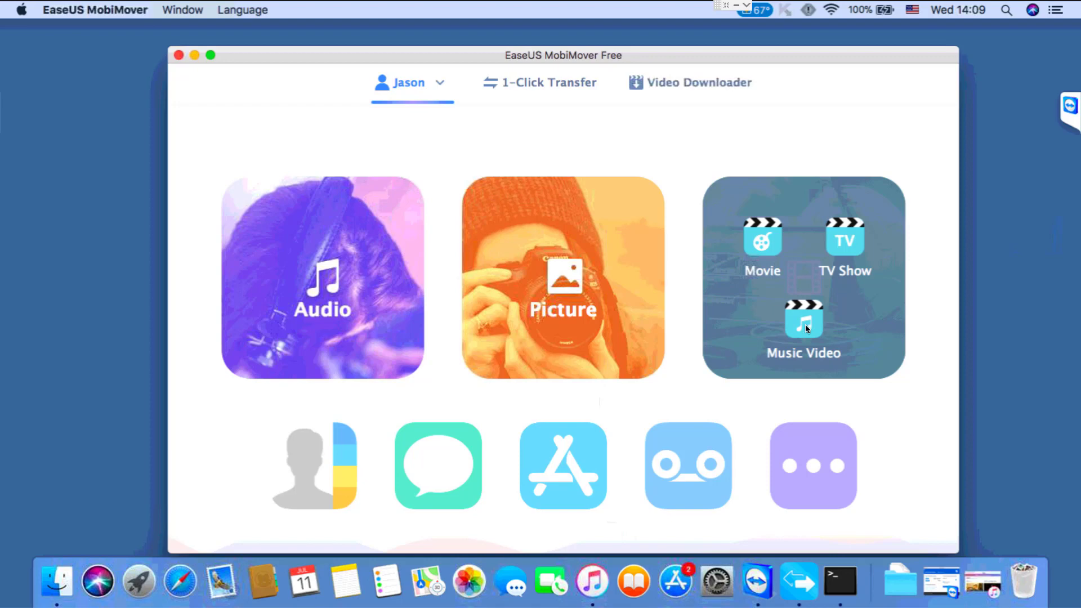
click(314, 468)
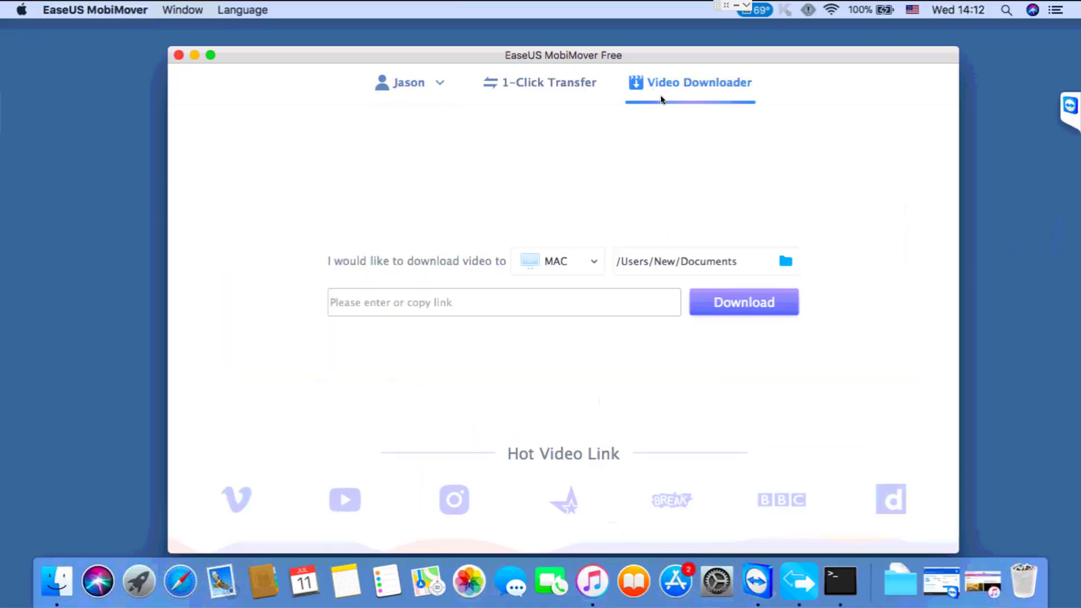
Set the Jason device as the Video Downloader's save destination instead of the Mac.
click(592, 259)
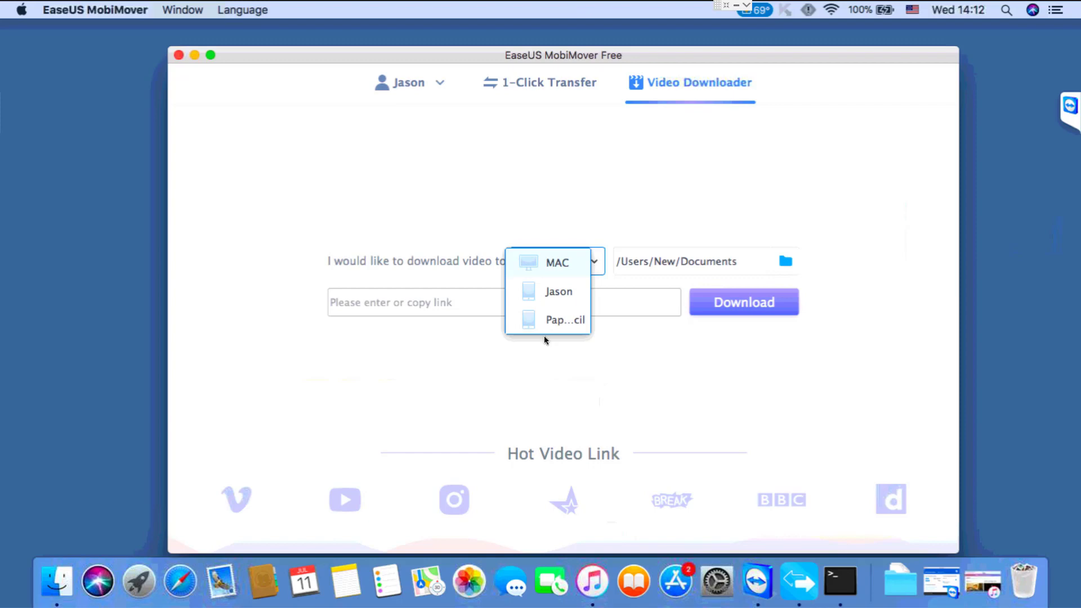
click(811, 406)
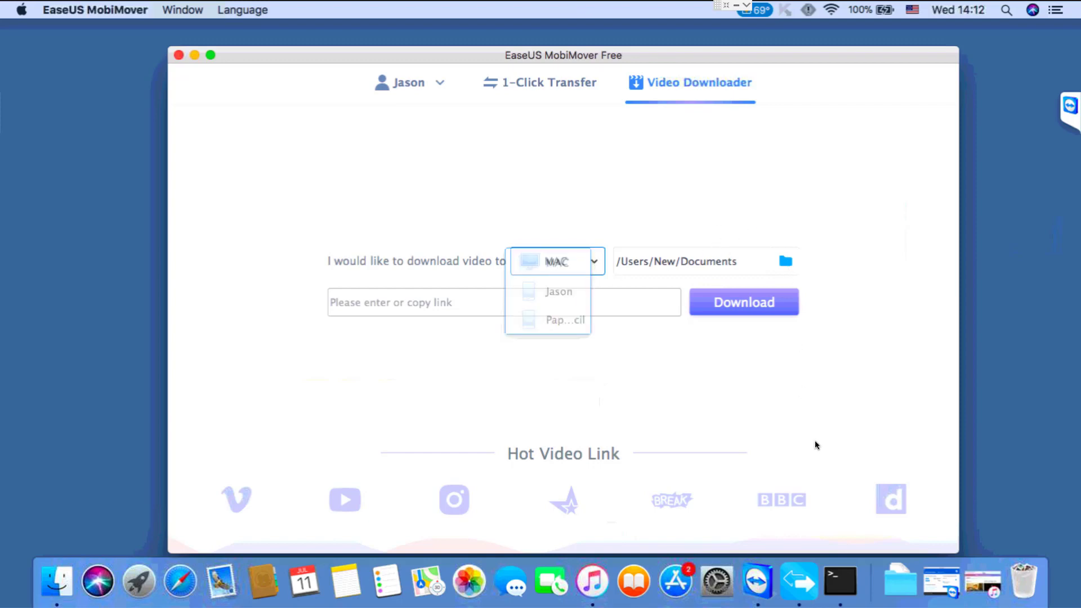
click(593, 261)
click(558, 289)
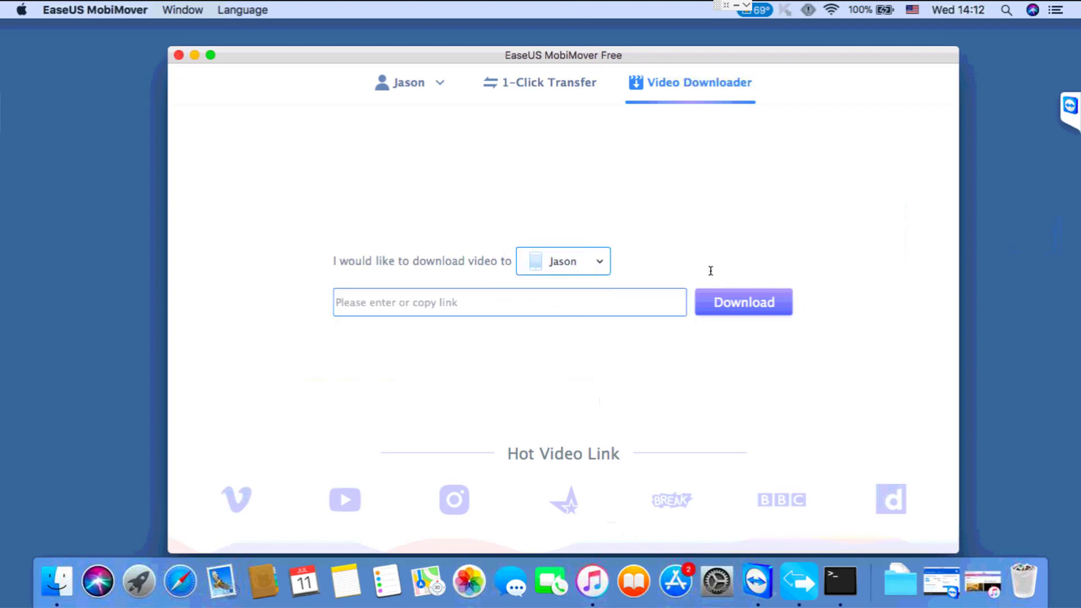
click(711, 271)
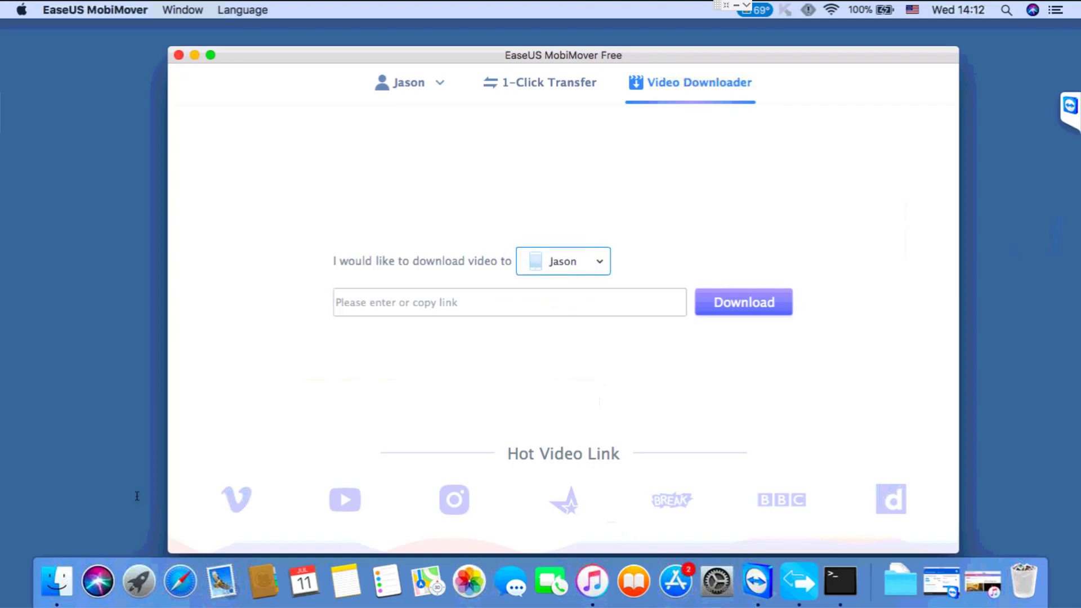
click(227, 500)
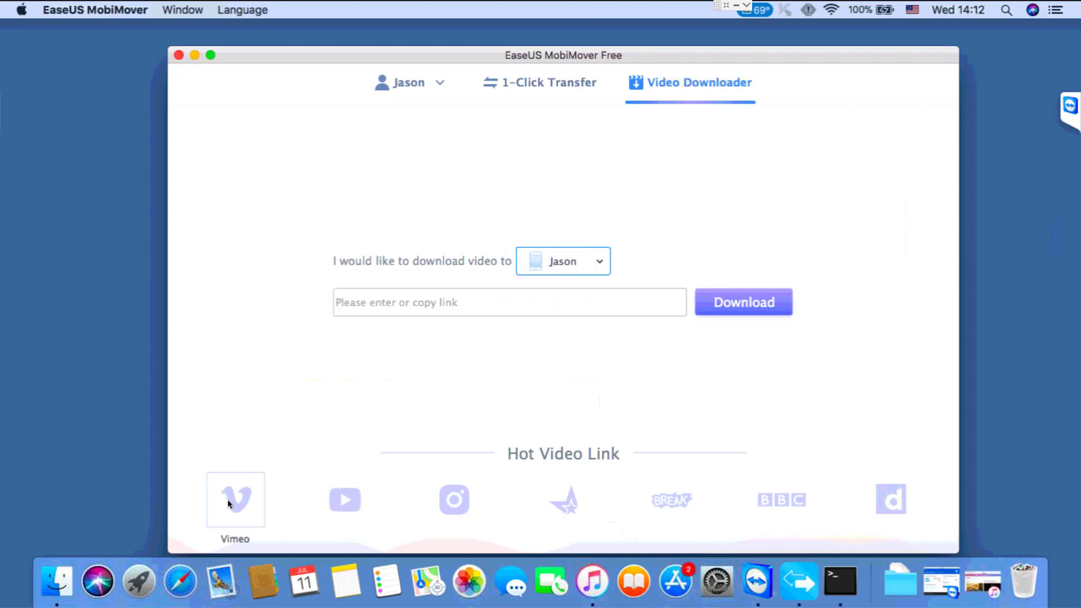
click(330, 508)
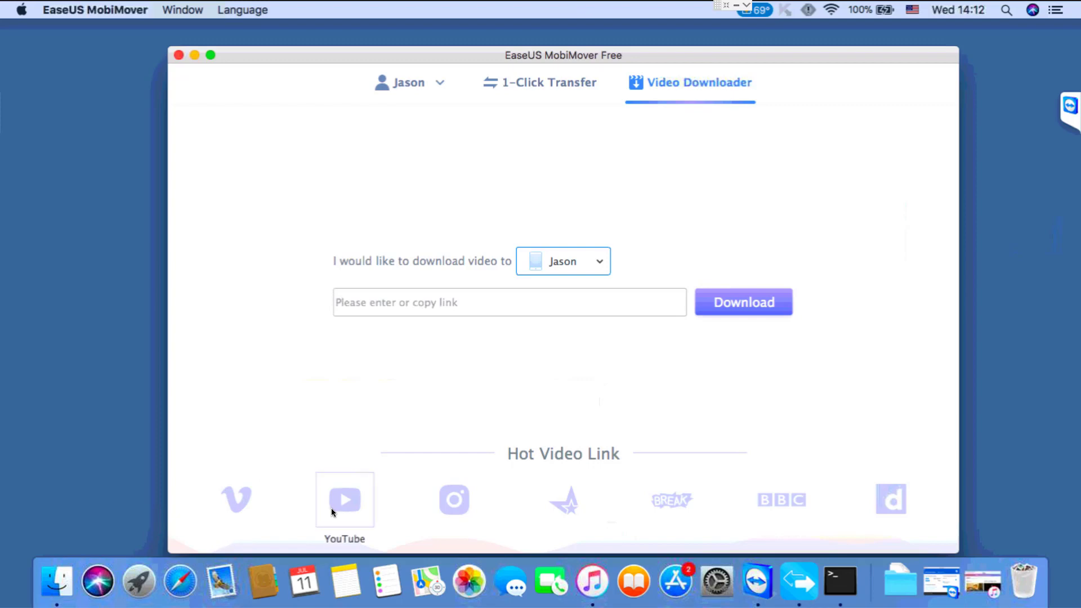
click(443, 499)
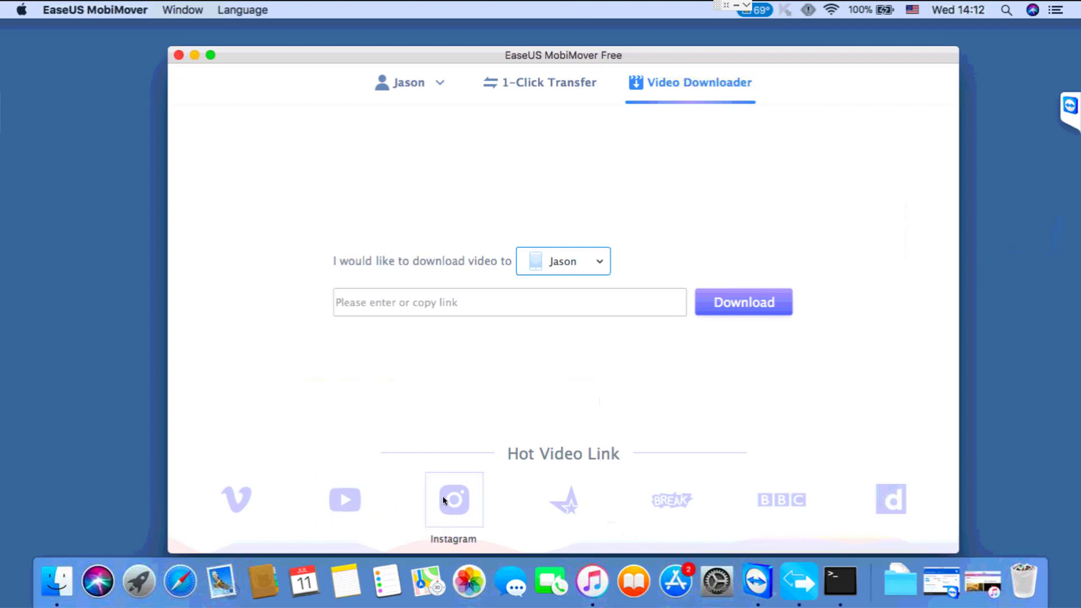
click(562, 498)
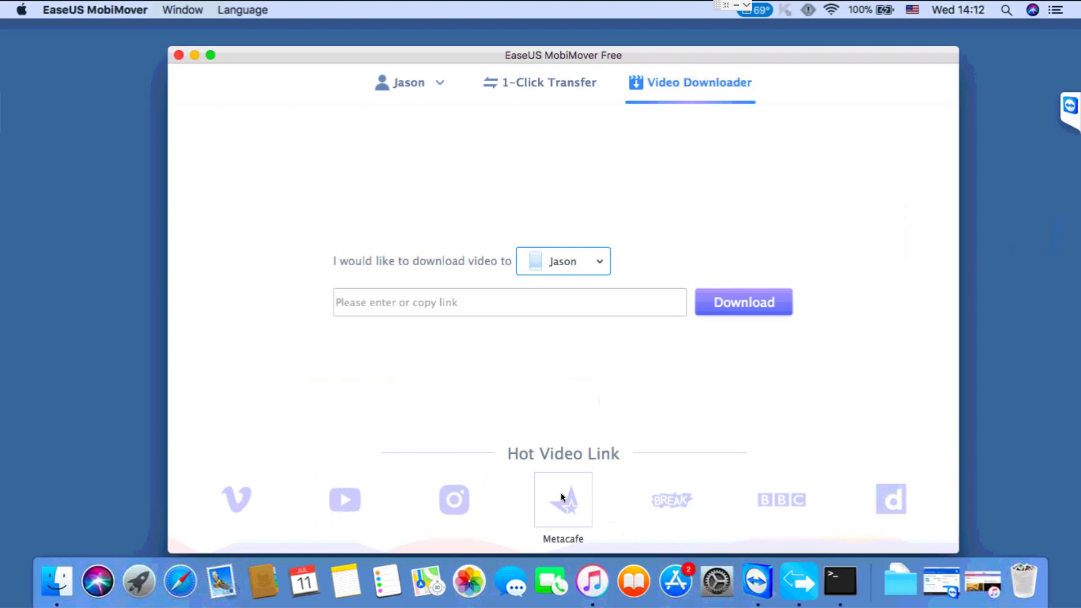
click(686, 502)
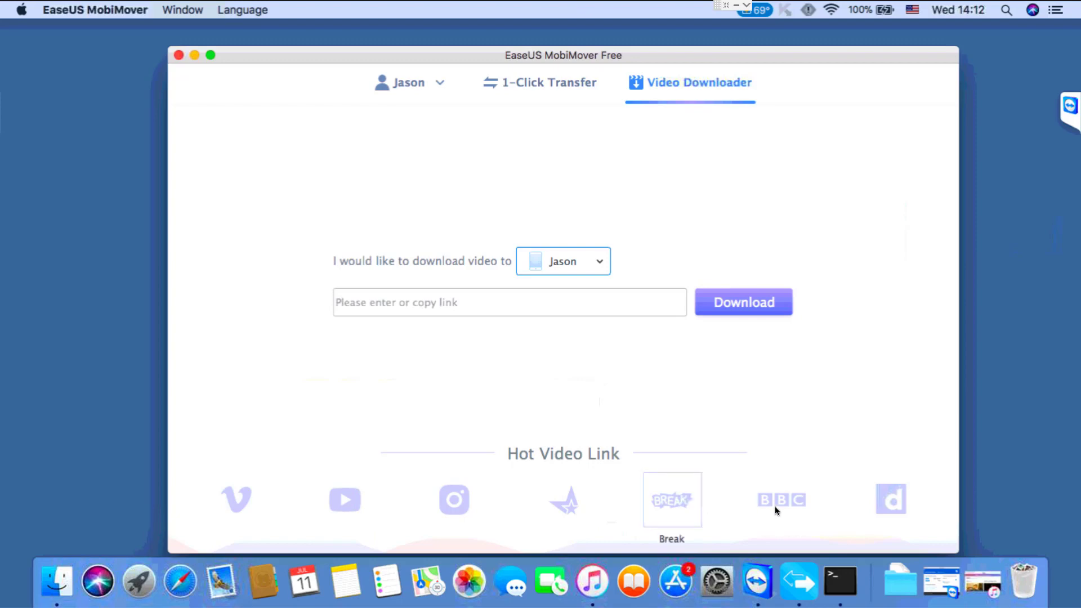
click(774, 506)
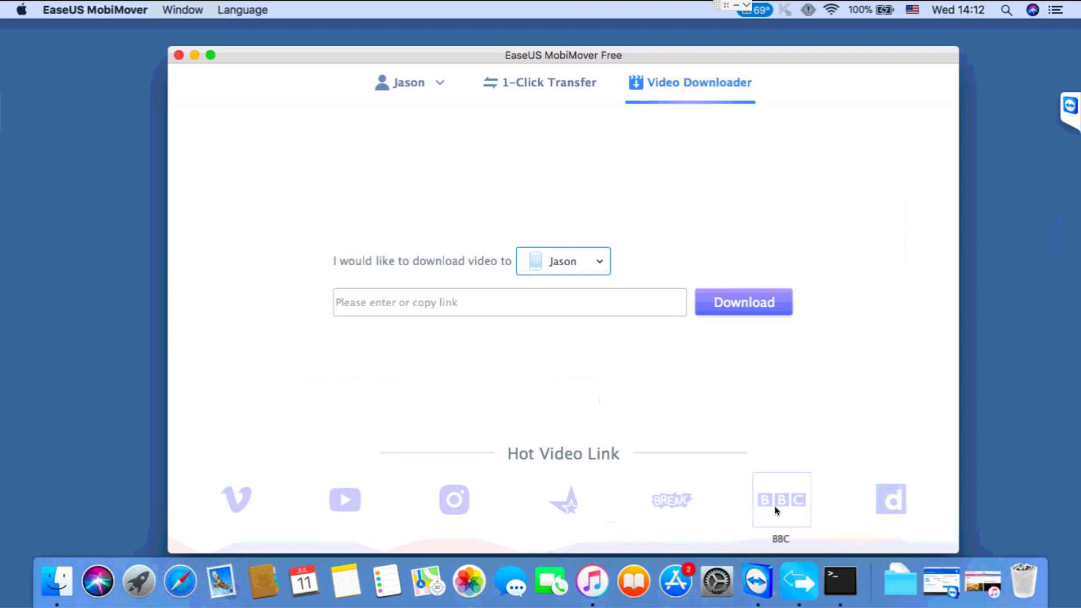
click(898, 502)
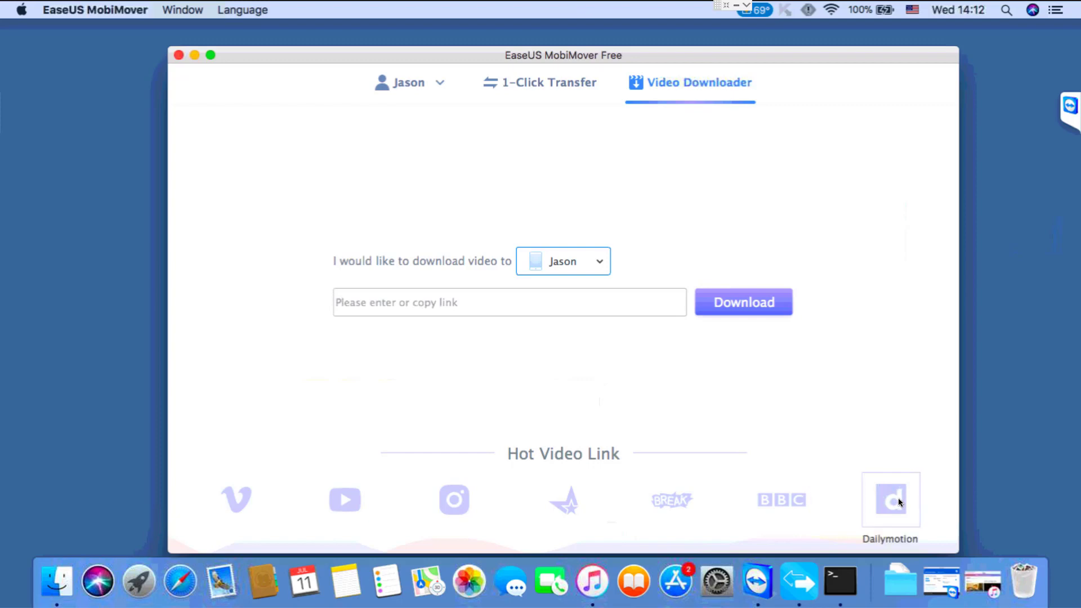